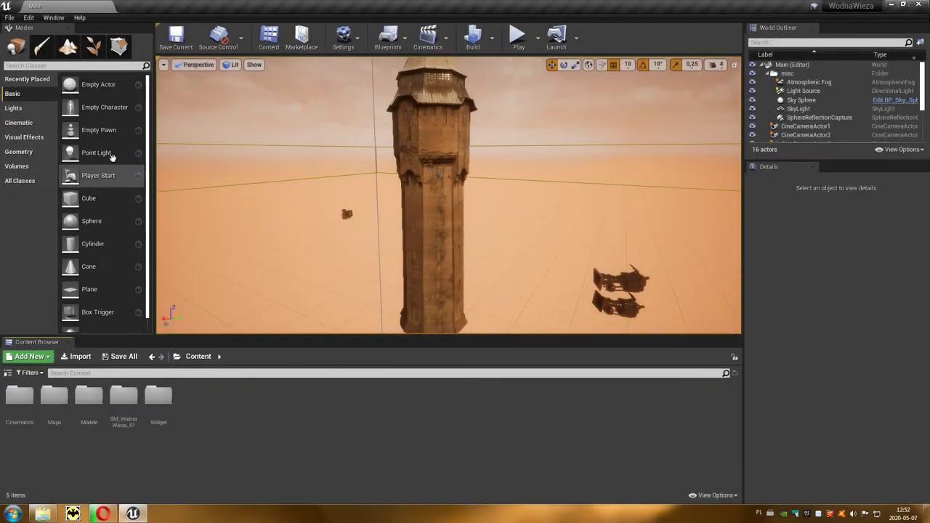
Step: Open the loaded project's Project Settings from the Edit menu
left_click(35, 21)
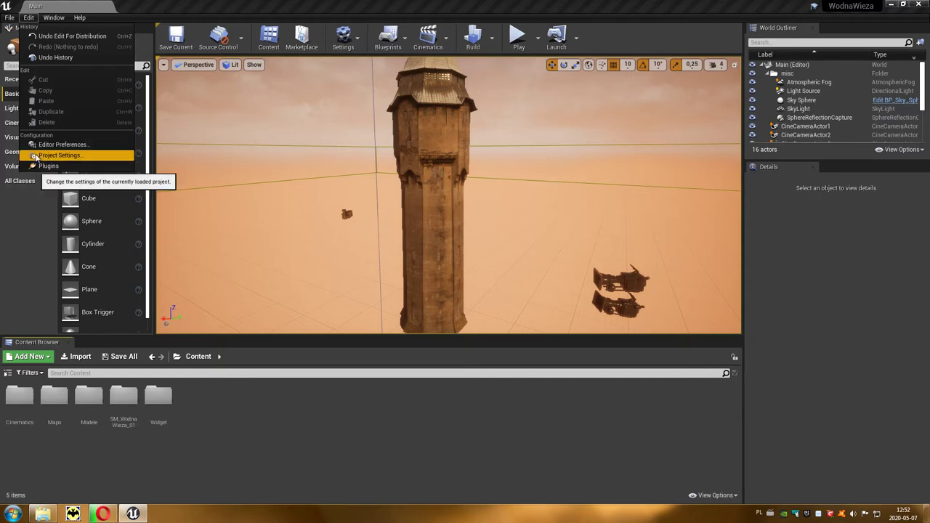
left_click(92, 156)
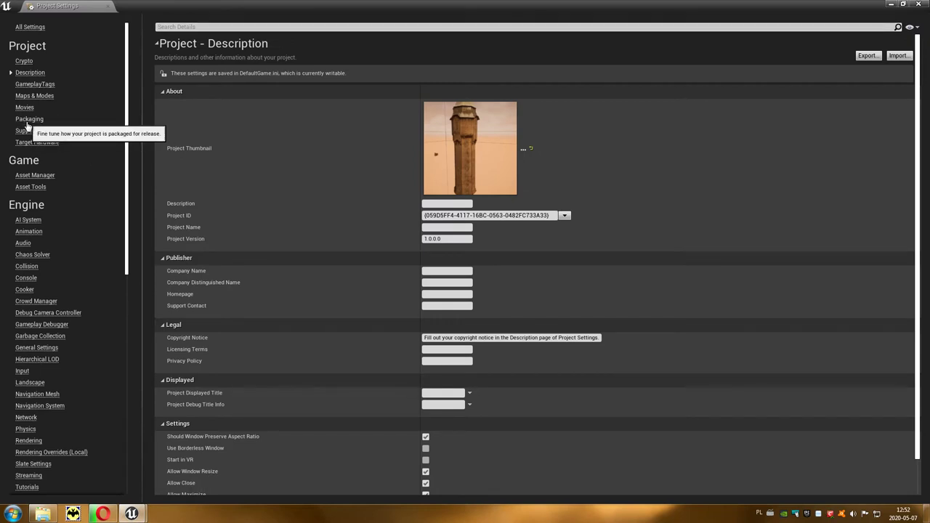
Step: On the Packaging page, enable For Distribution so Build Configuration switches to Shipping
left_click(27, 124)
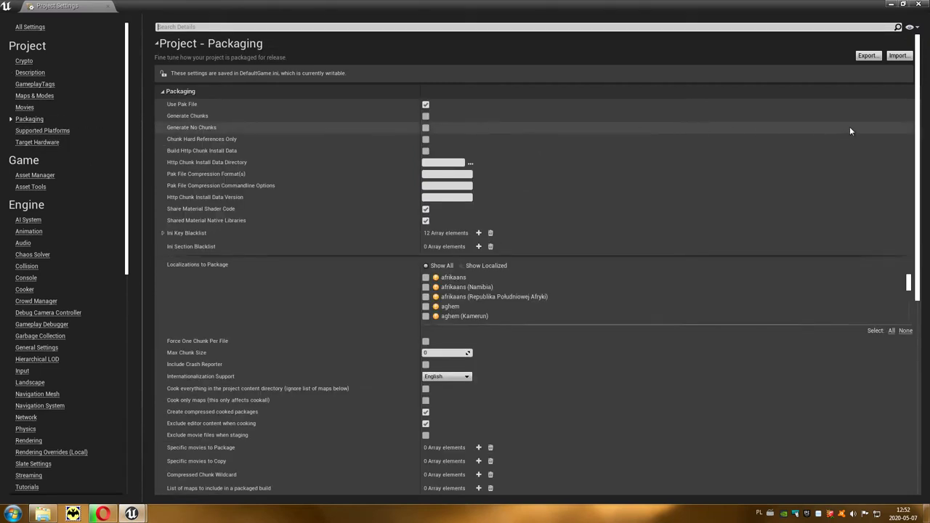
left_click_drag(920, 137, 918, 283)
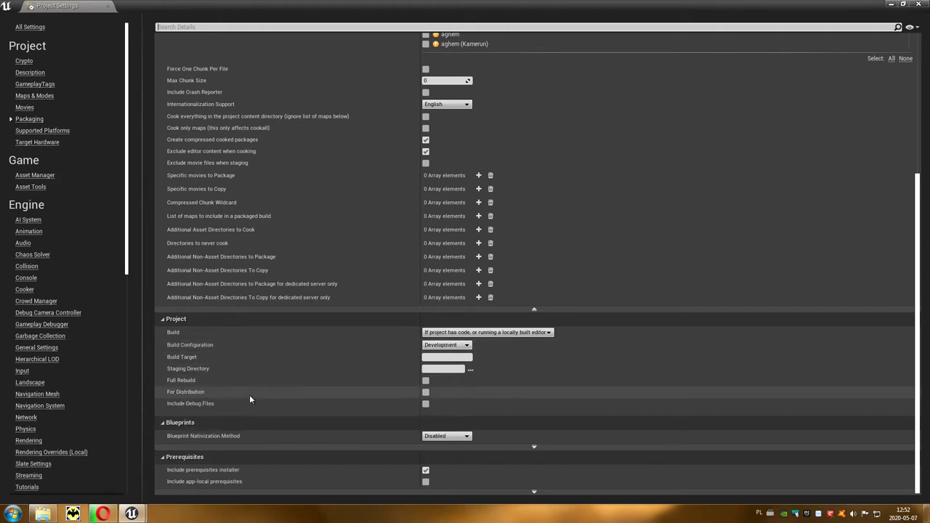
left_click(426, 393)
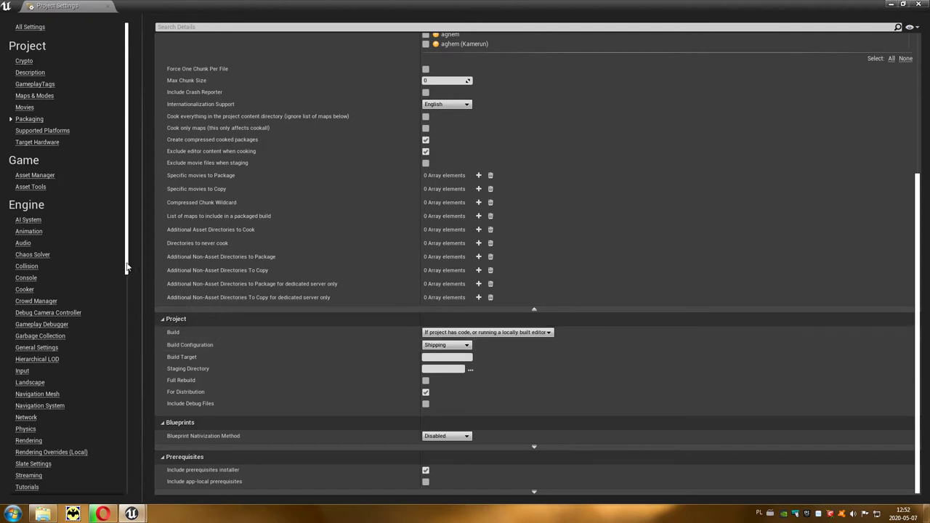
scroll(125, 278, "down", 1)
left_click_drag(124, 278, 129, 474)
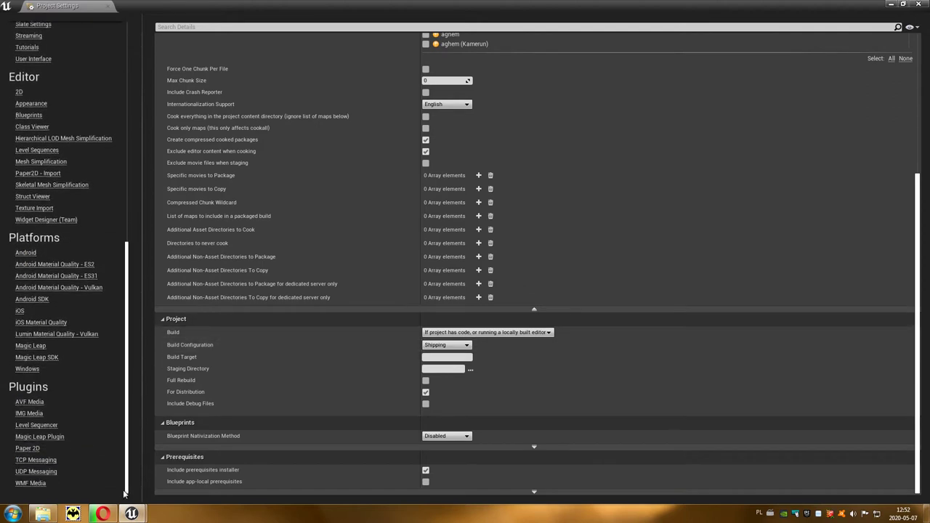
Step: In Android platform settings, run Configure Now for both APK Packaging and Google Play Services
left_click(26, 253)
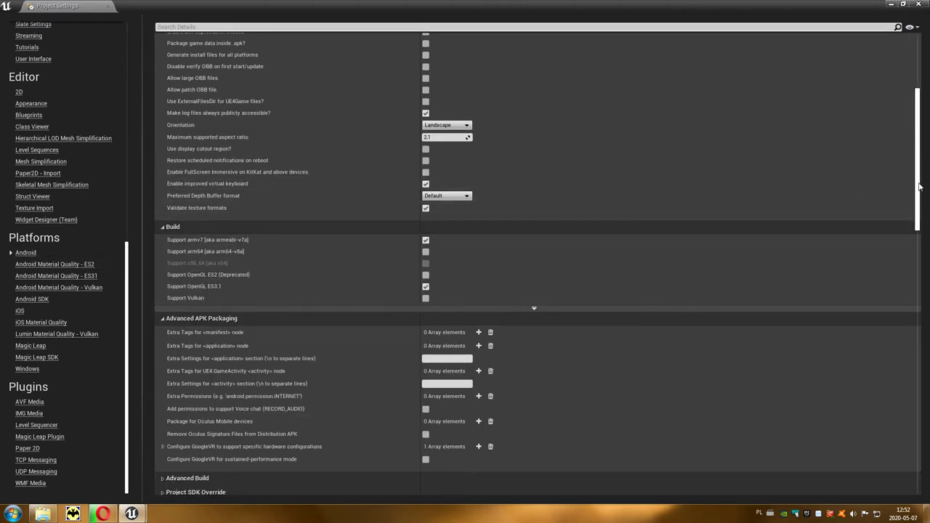
left_click_drag(921, 187, 917, 117)
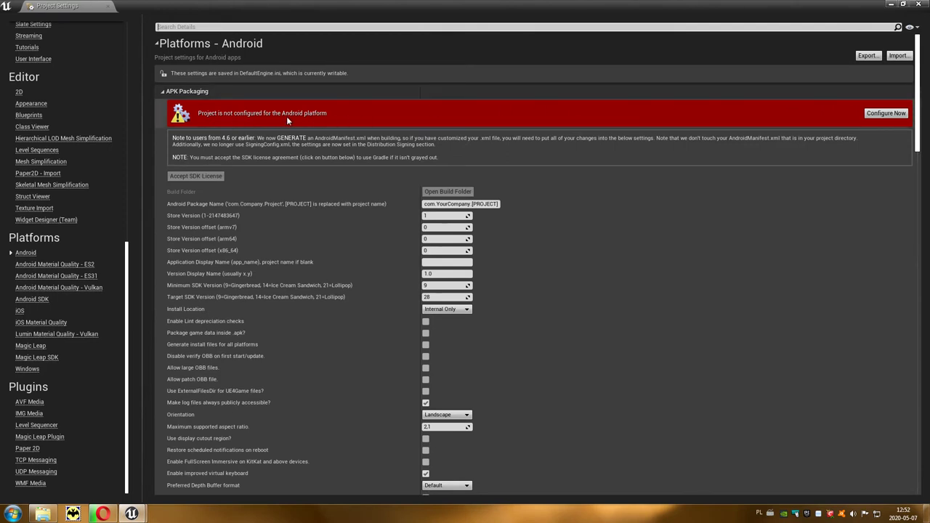
left_click(885, 114)
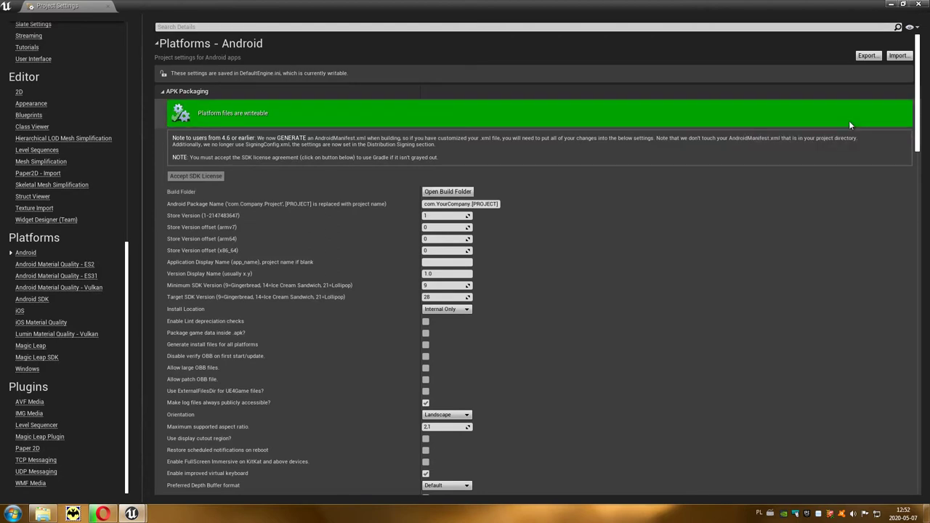
left_click_drag(917, 128, 928, 195)
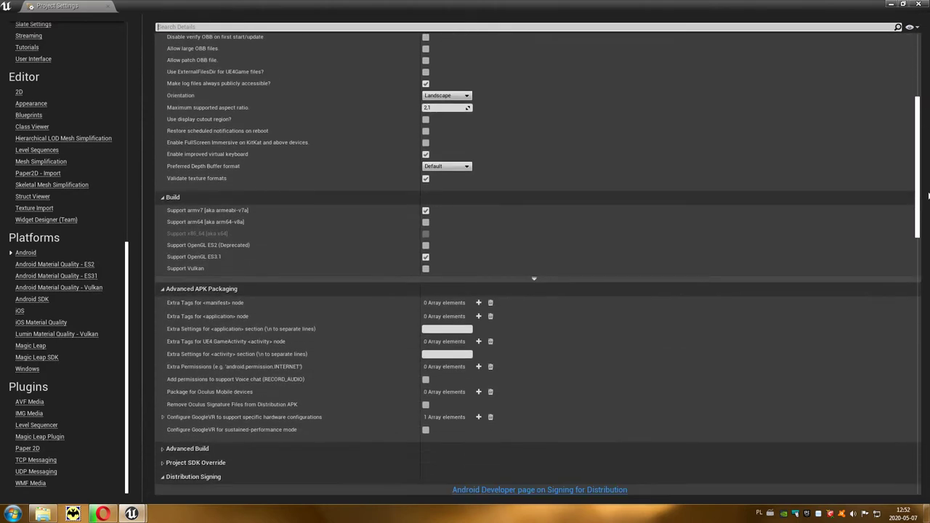
scroll(609, 296, "down", 5)
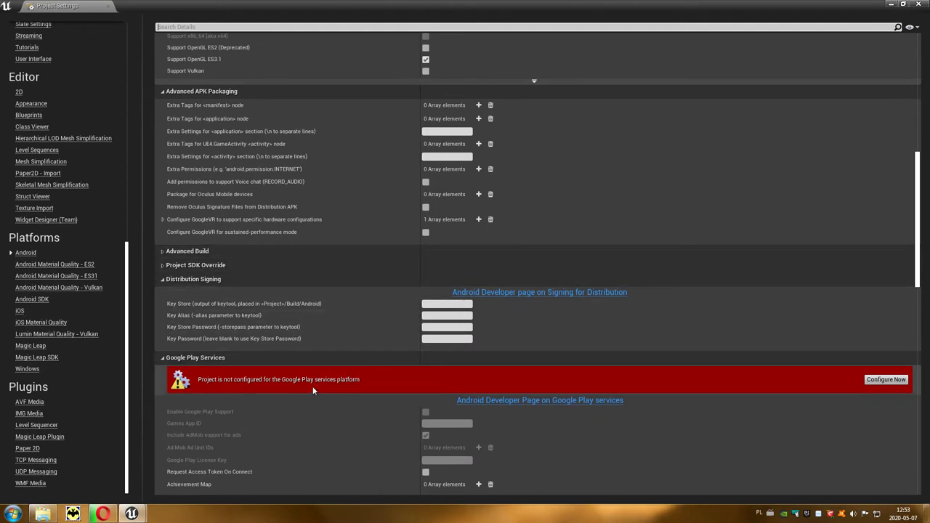
left_click(876, 380)
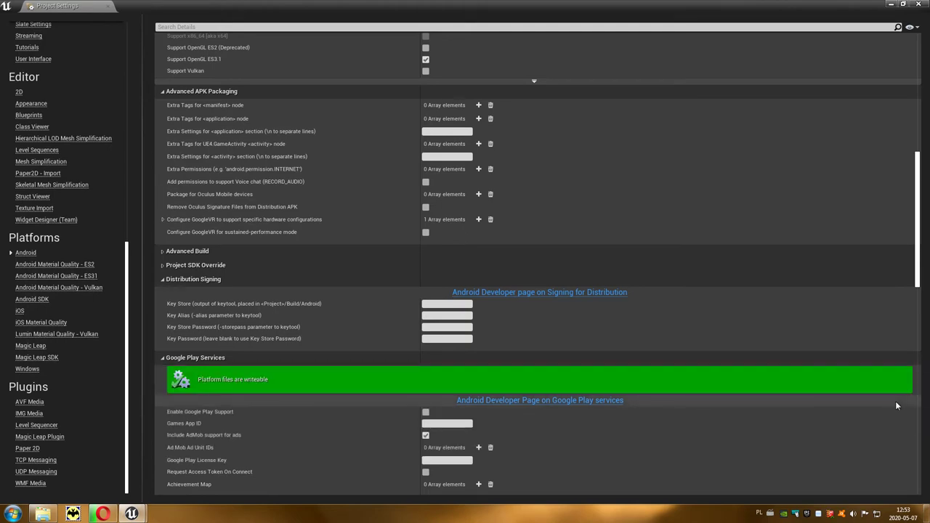
left_click_drag(918, 285, 913, 154)
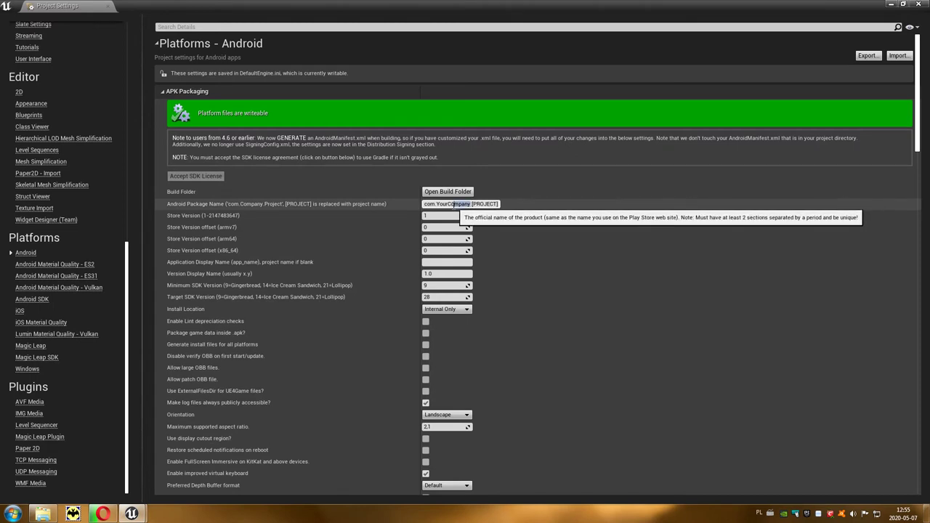
Step: Replace YourCompany in the Android package name with the developer's name
left_click_drag(470, 206, 437, 205)
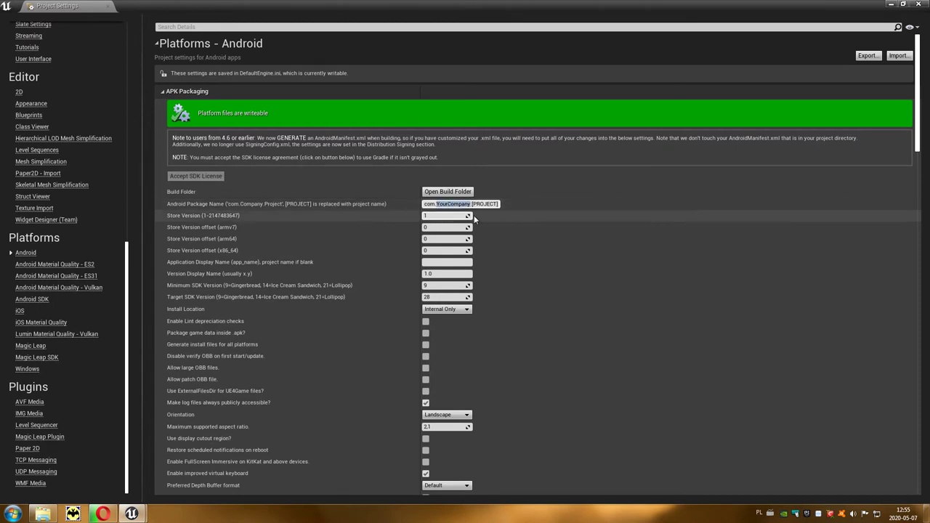
type("GMachnik")
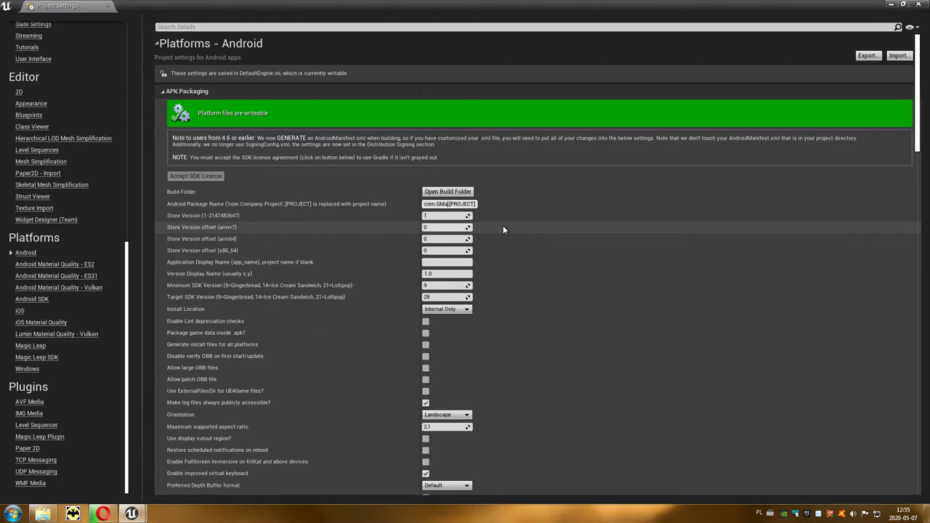
key("Return")
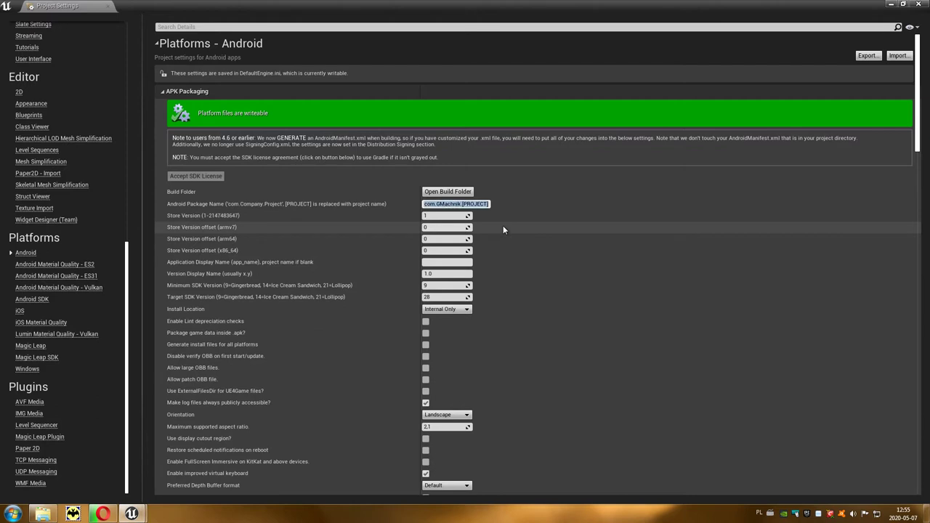
mouse_move(209, 217)
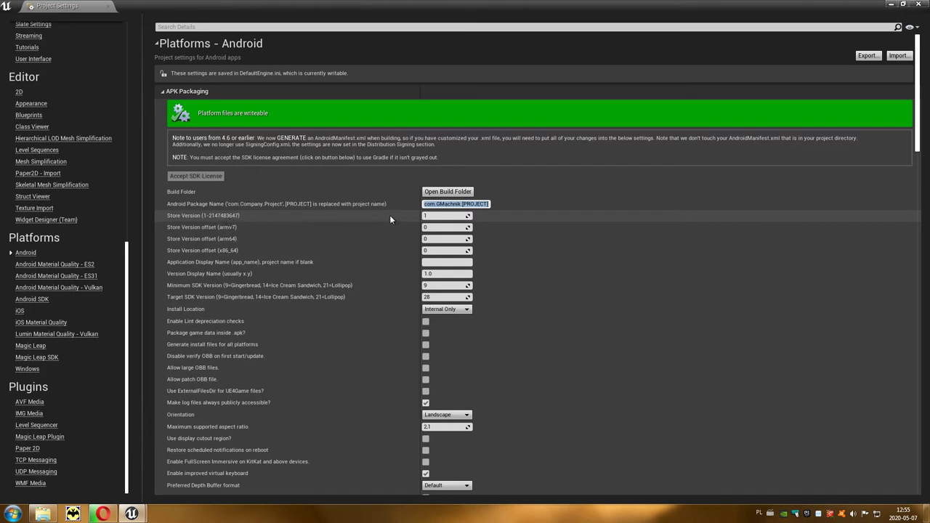
mouse_move(228, 230)
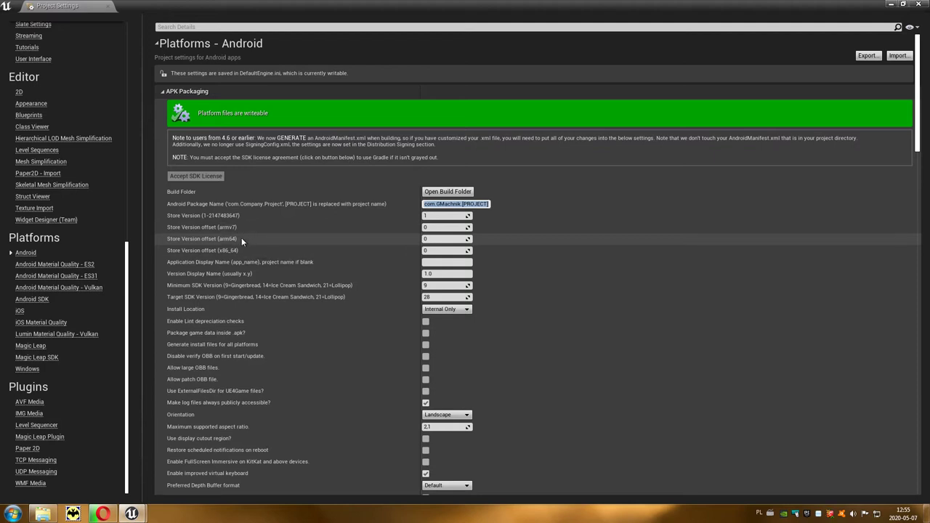
Step: Set the arm64 store version offset to 1, keep Install Location at Internal Only, and open the Run box
left_click(437, 238)
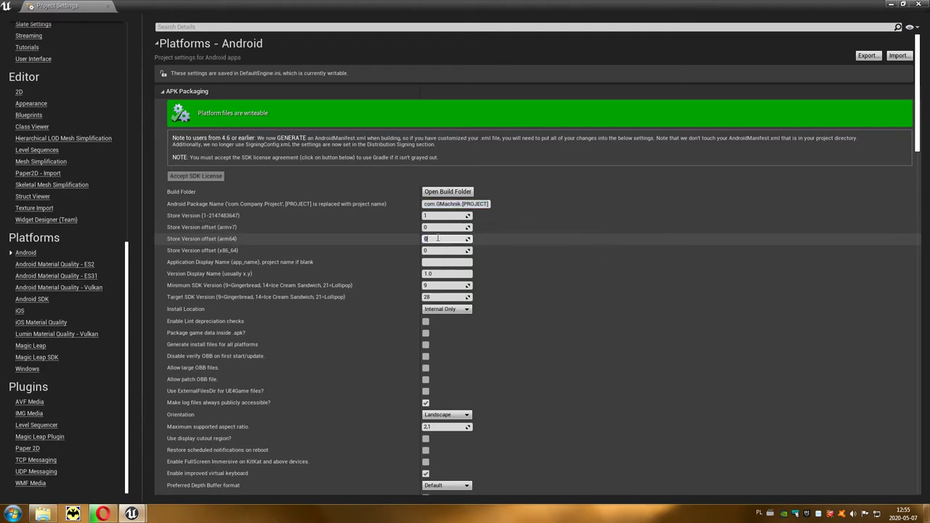
type("1")
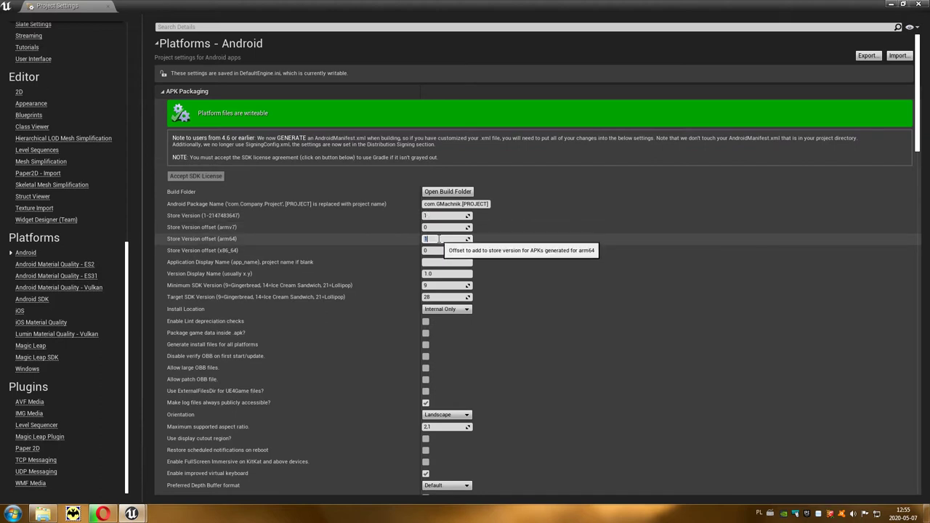
left_click(469, 309)
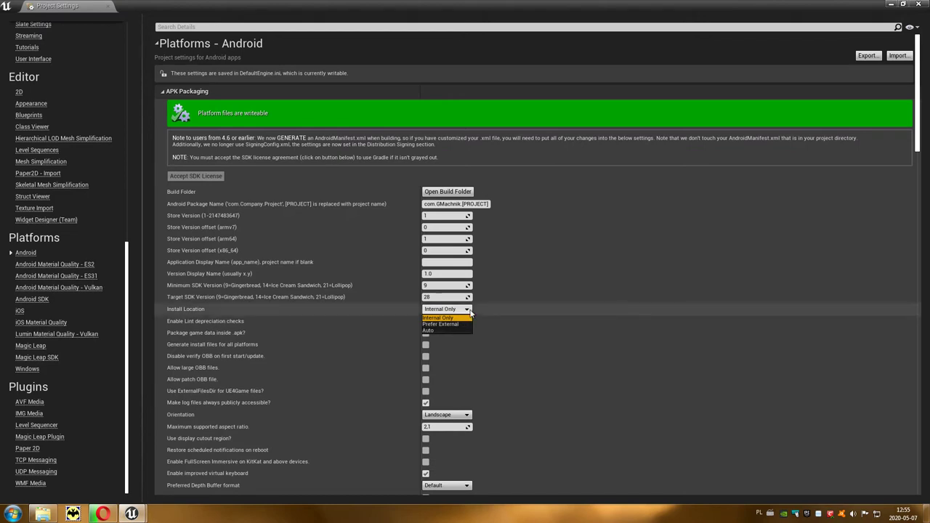
left_click(468, 311)
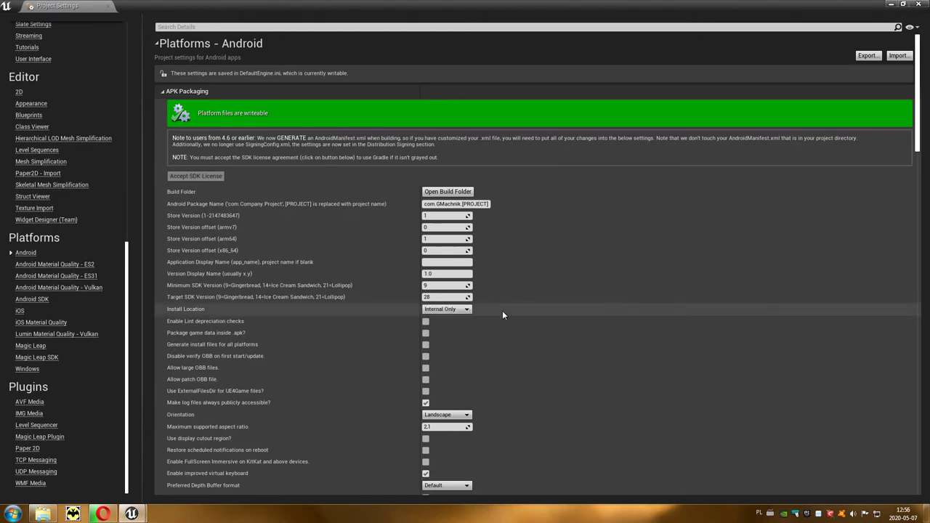
key("super+r")
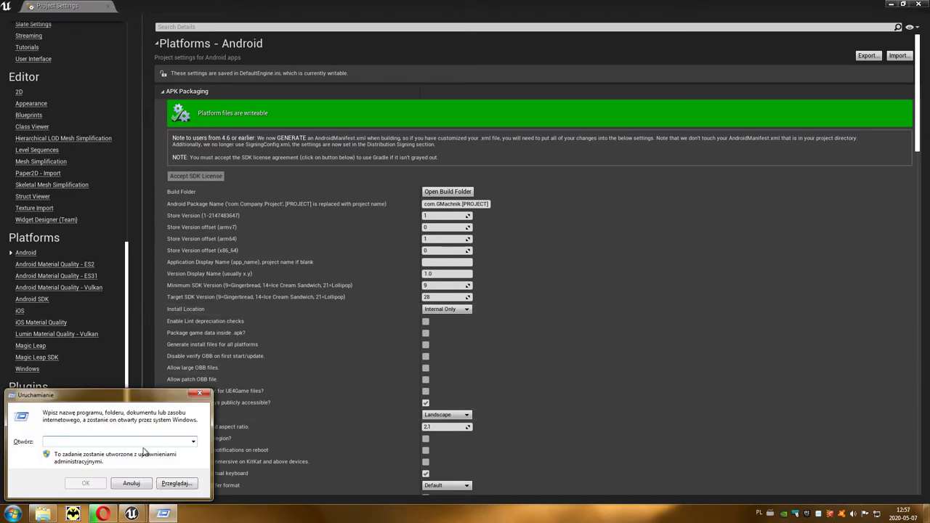
Step: In an administrator cmd, enter keytool -genkey for an RSA 2048 keystore on drive C, validity 10000
type("cmd")
left_click(88, 483)
type("keytoo")
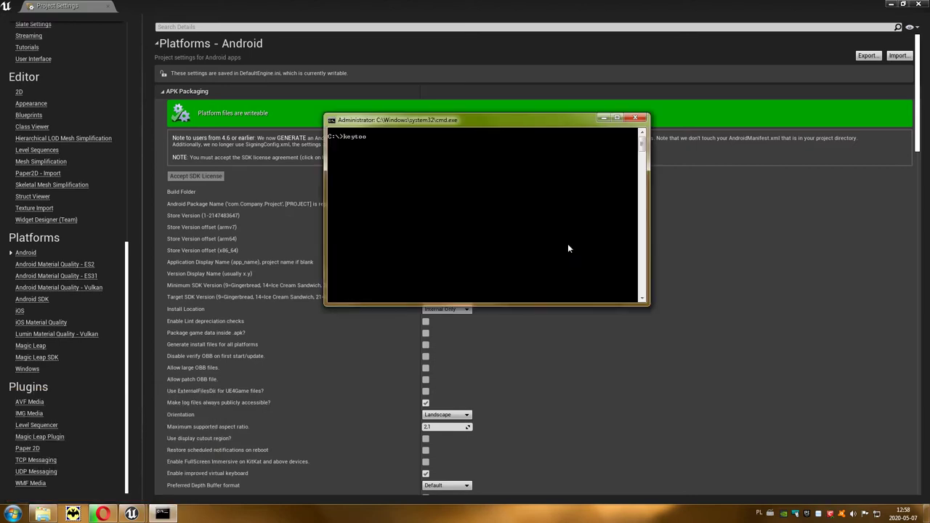
type("l")
type("-")
type("genke")
type("-")
type("st")
type("ore")
type(" c")
type(":\\")
type("gma")
type("chnik")
type(".keyst")
type("ore")
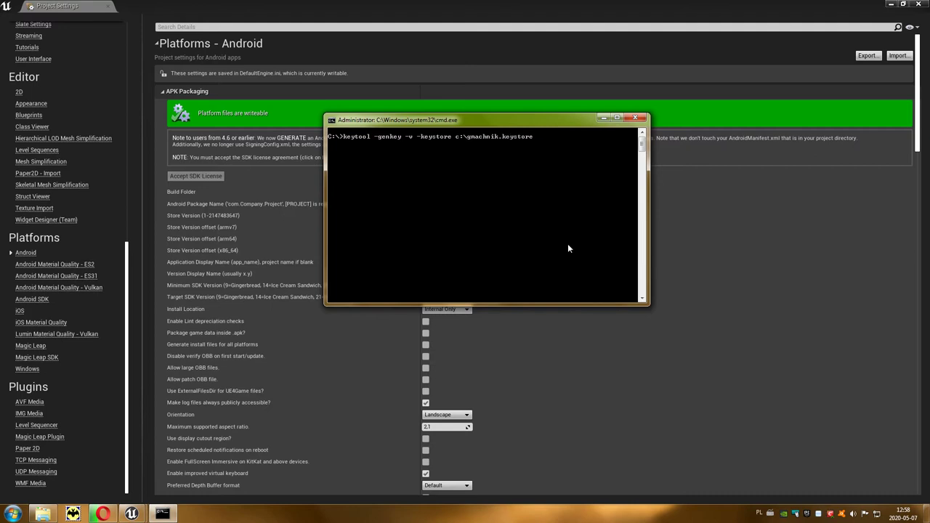
type(" -a")
type("lias")
type(" gma")
type("chnik")
type(" -keyal")
type("g")
type(" R")
type("SA -")
type("key")
type("size")
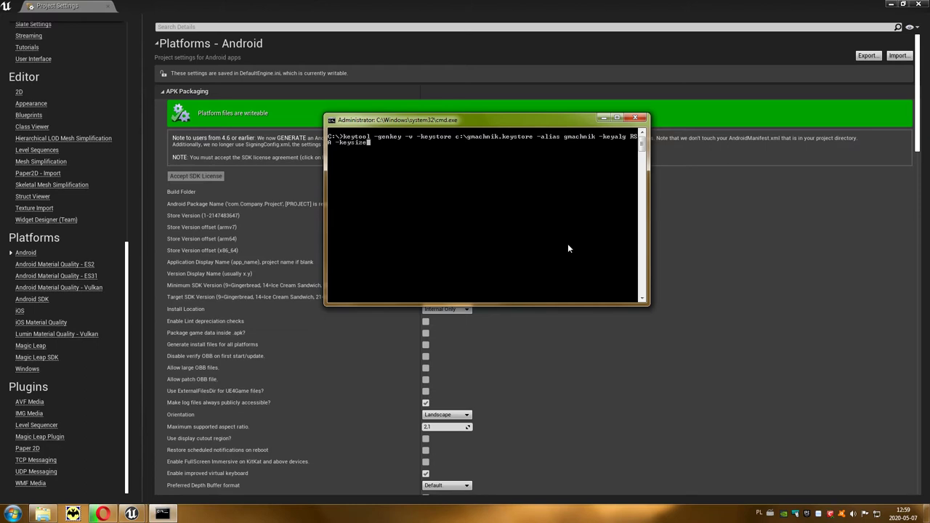
type(" 2048")
type(" -va")
type("li")
type("dity")
type(" 10")
type("000")
Step: Run keytool, supply the keystore password and enter the owner's full name
key("Return")
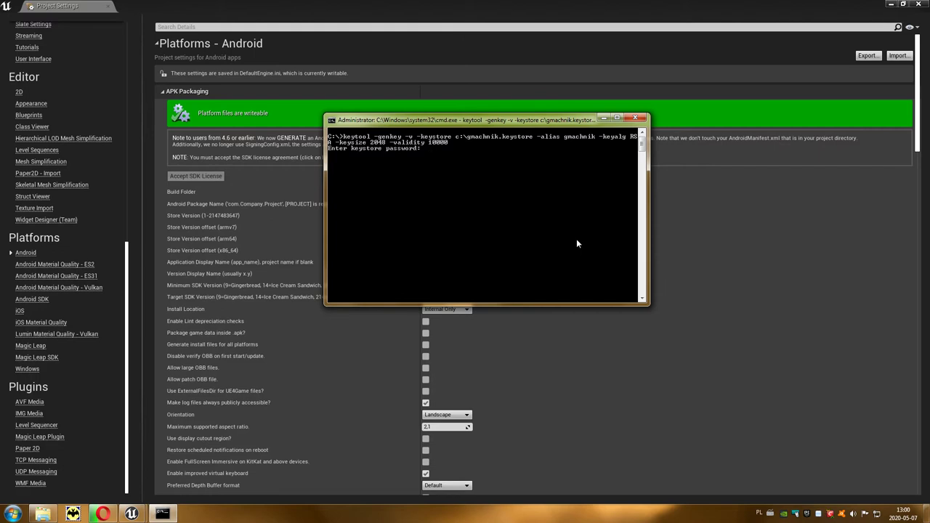
key("Return")
key("Return")
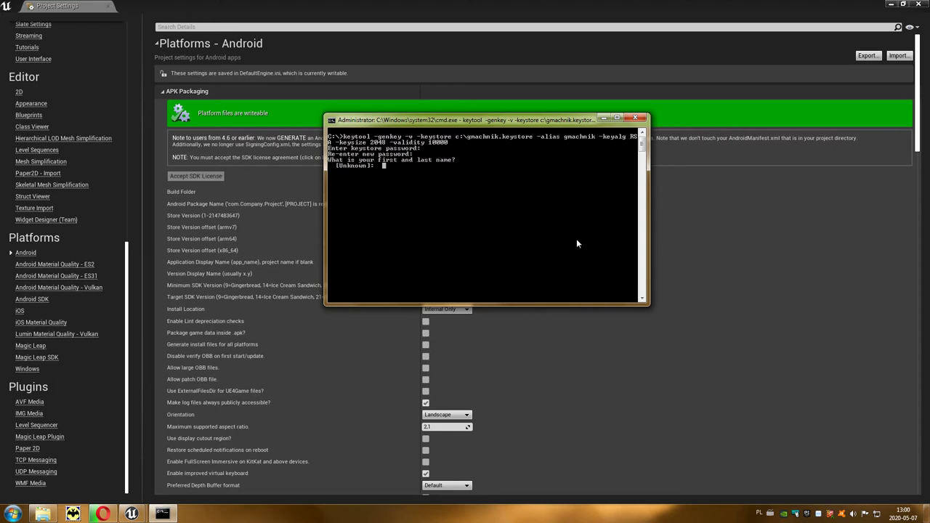
type("Grzegorz ")
type("Mach")
type("nik")
key("Return")
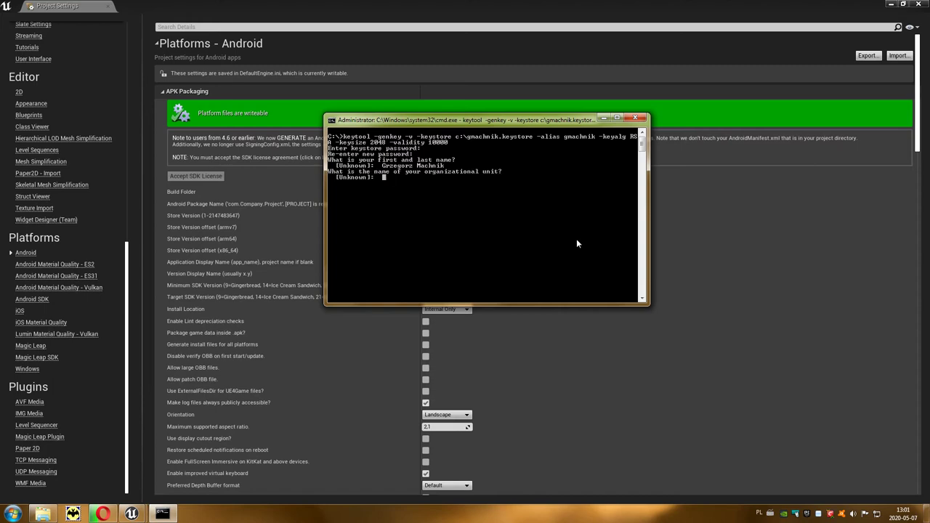
Step: Enter the owner's organizational unit, organization, city, state and two-letter country code
type("GMac")
type("hnik")
key("Return")
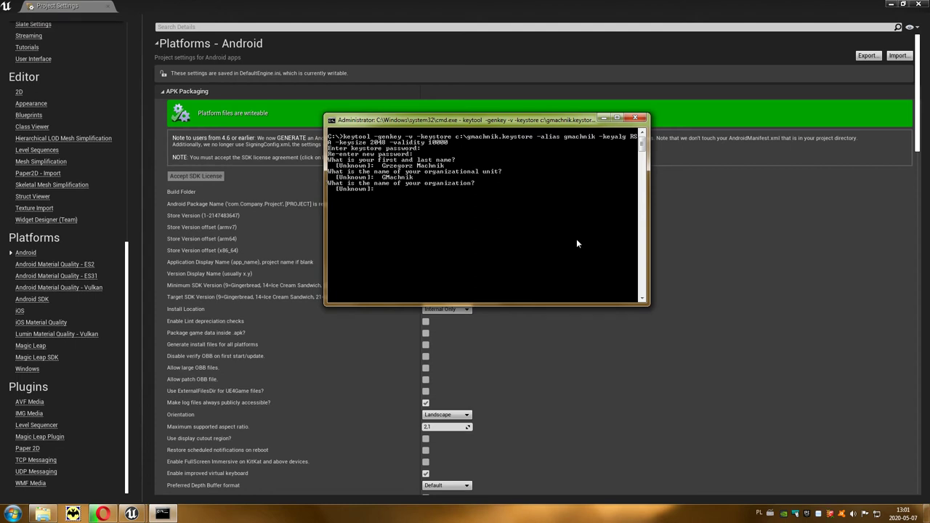
type("a")
type("chn")
type("ik")
key("Return")
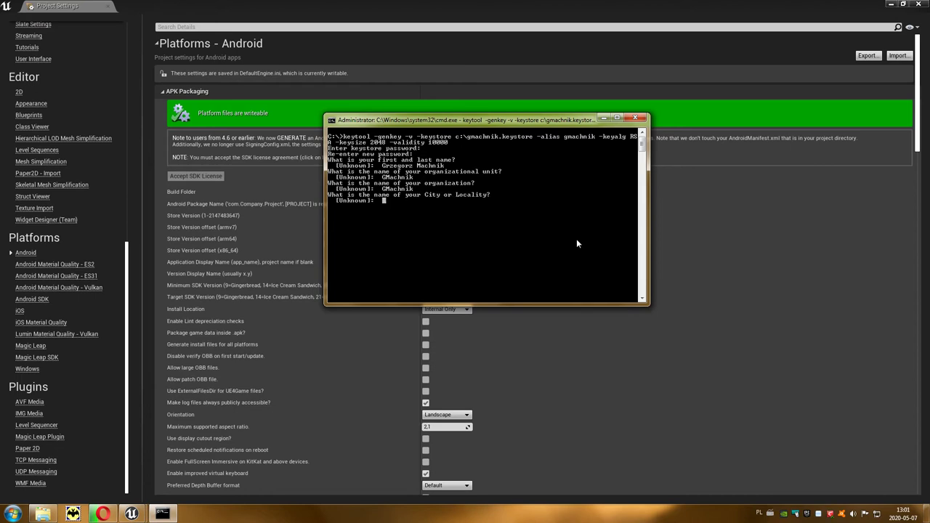
type("Kat")
type("owice")
key("Return")
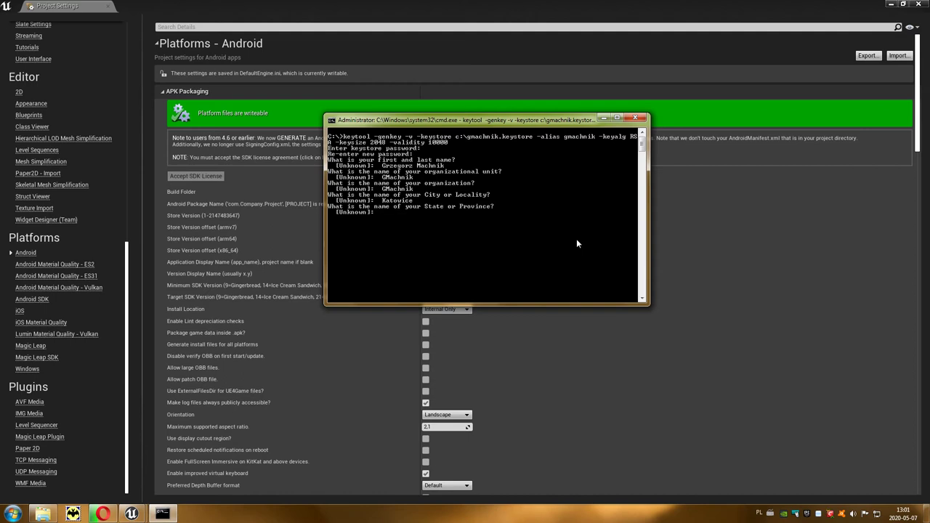
type("Sla")
type("sk")
key("Return")
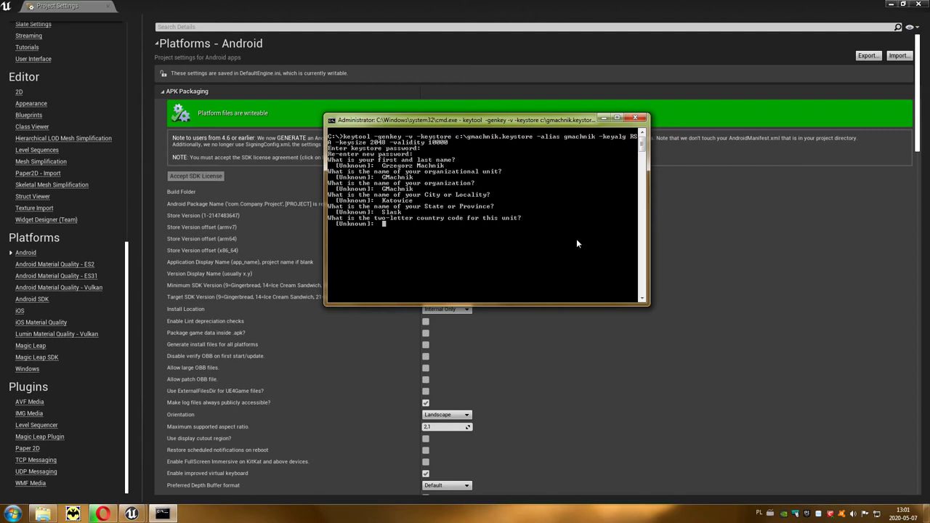
type("PL")
key("Return")
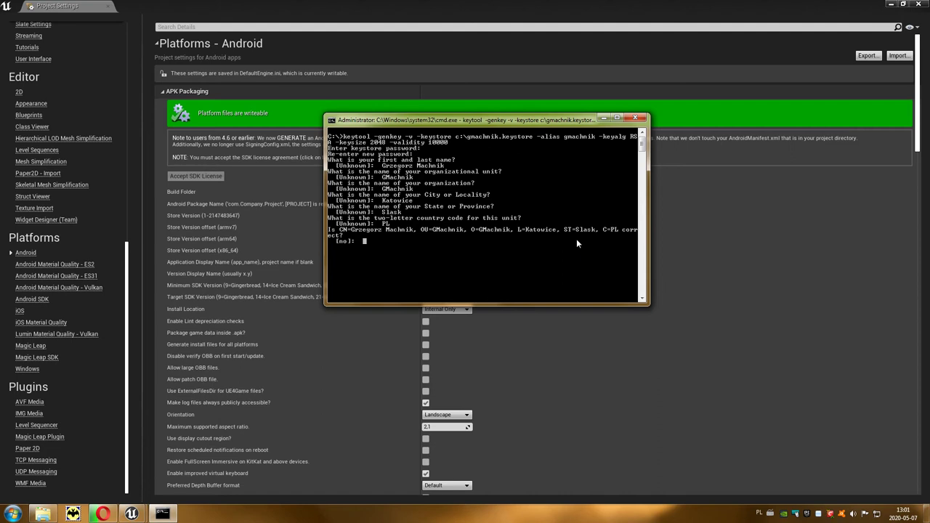
Step: Confirm the certificate details with y, submit the key password, and close the console
type("y")
key("Return")
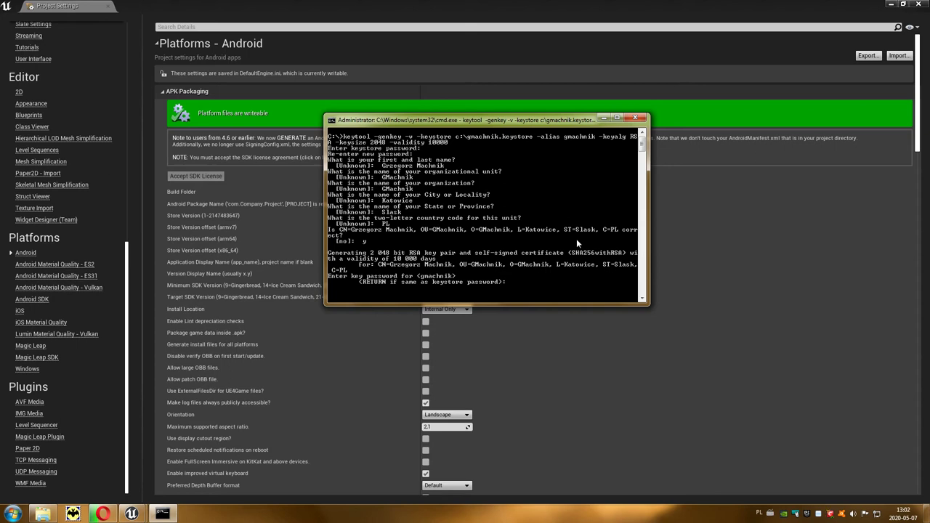
key("Return")
key("Return")
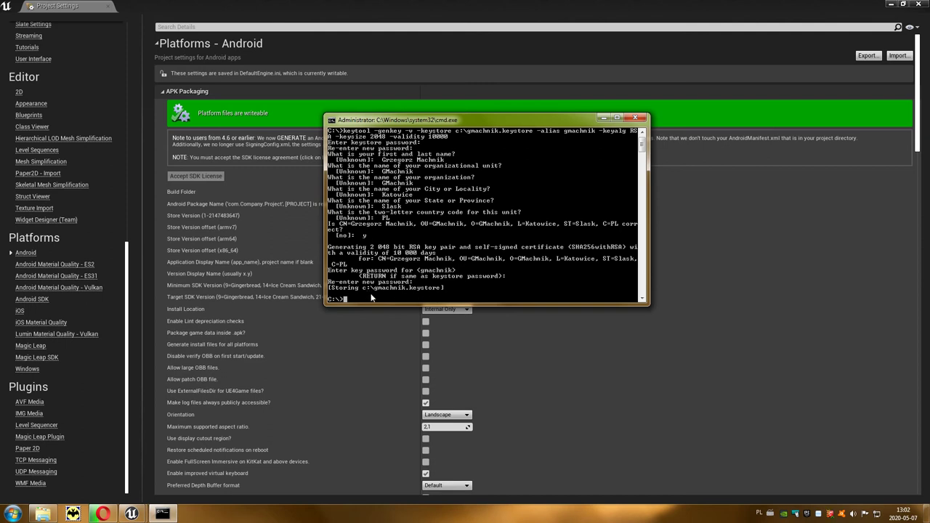
left_click(635, 117)
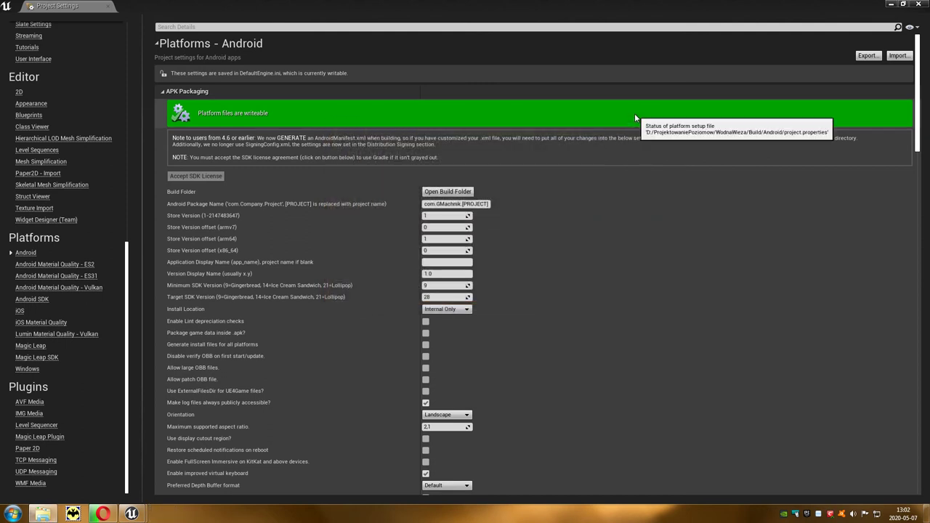
Step: Paste the keystore into the WodnaWieza project's Build\Android folder and return to Android Project Settings
left_click(47, 518)
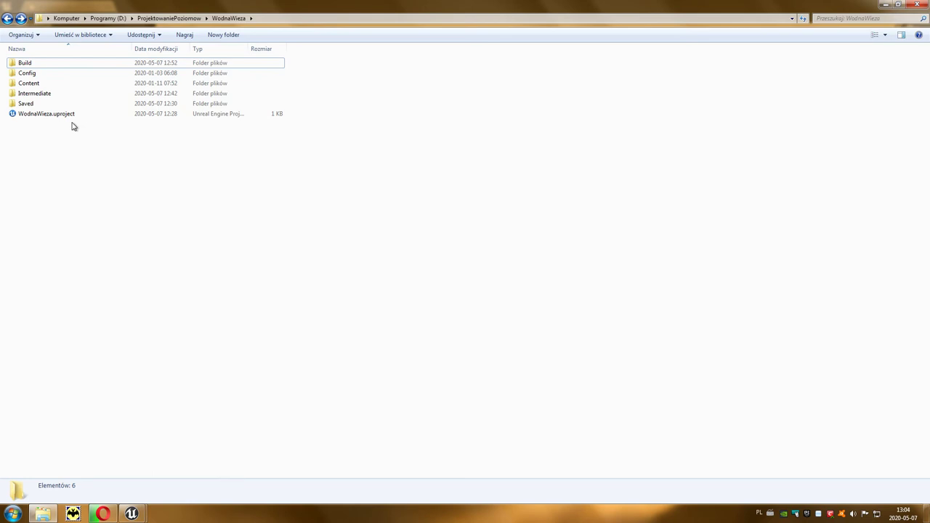
double_click(60, 65)
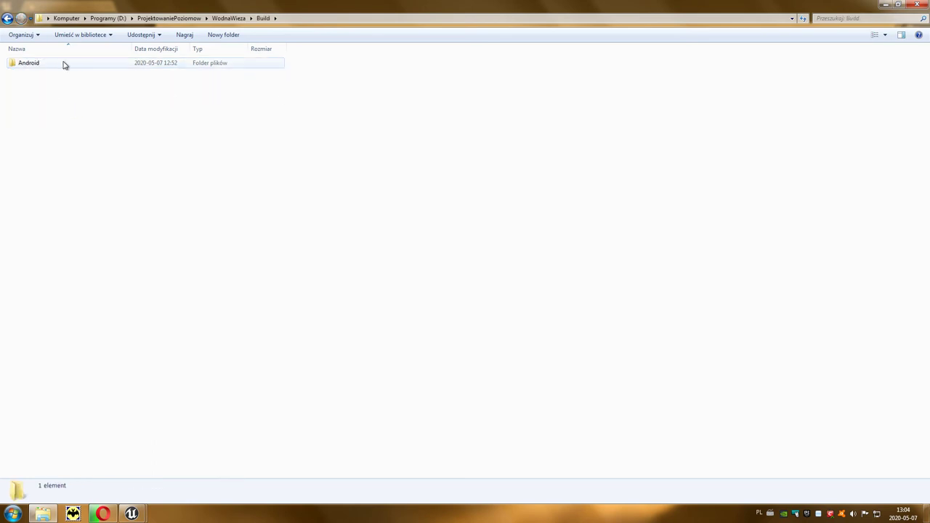
double_click(52, 66)
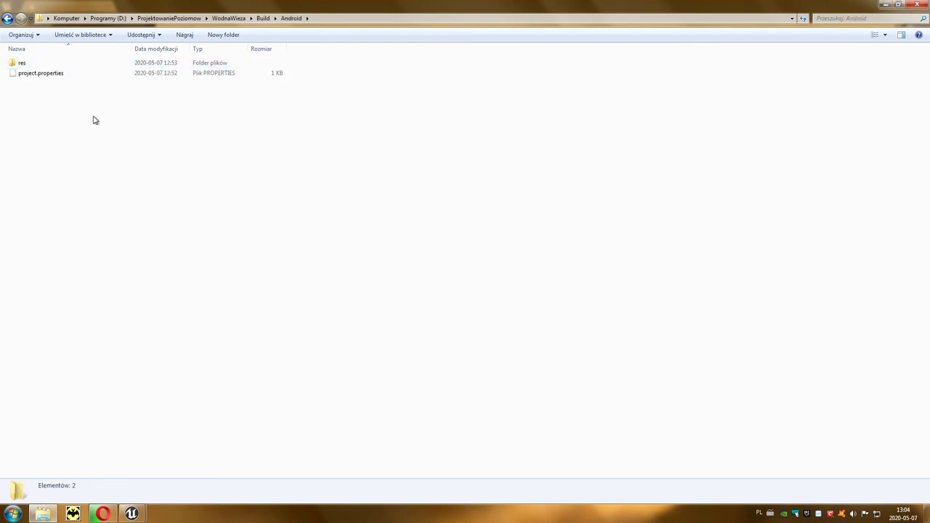
key("ctrl+v")
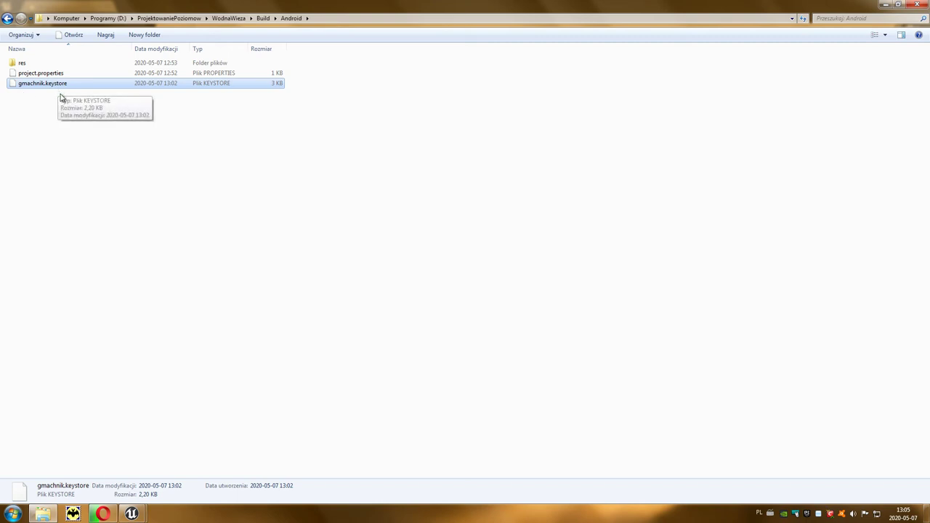
left_click(133, 515)
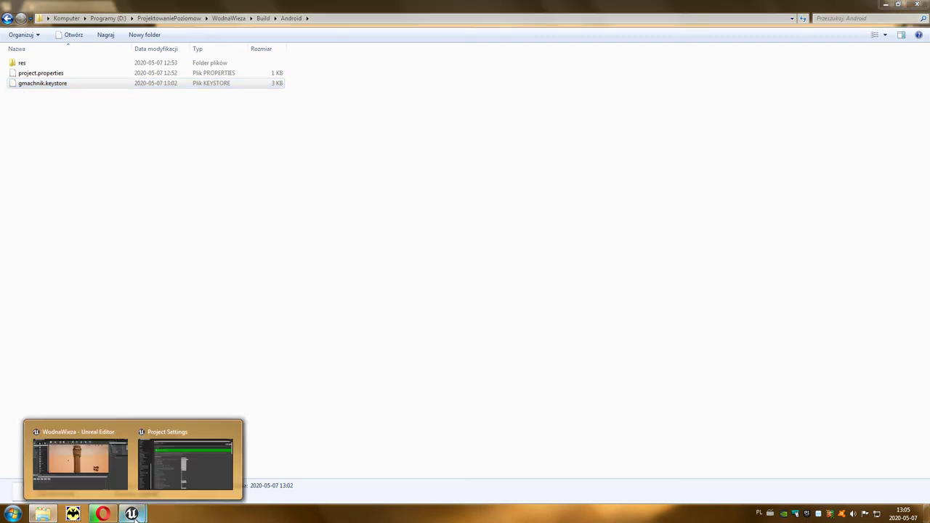
left_click(183, 455)
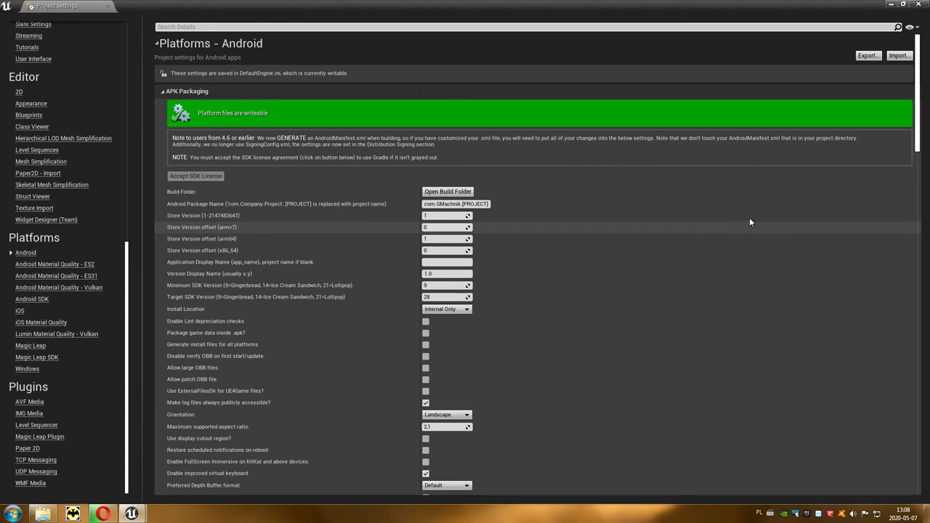
Step: Under Distribution Signing, enter the keystore file name, key alias, key store password and key password
left_click_drag(917, 140, 915, 231)
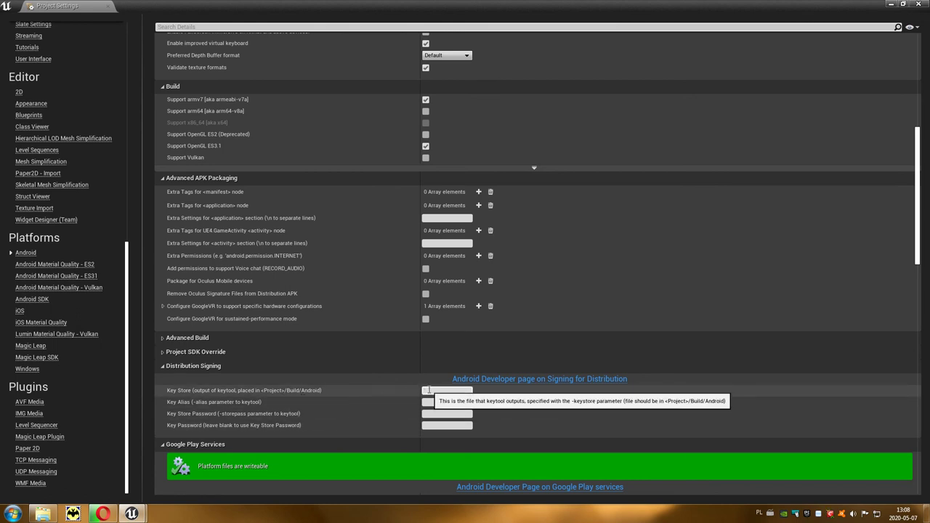
left_click(454, 391)
type("gmachnik.keystore")
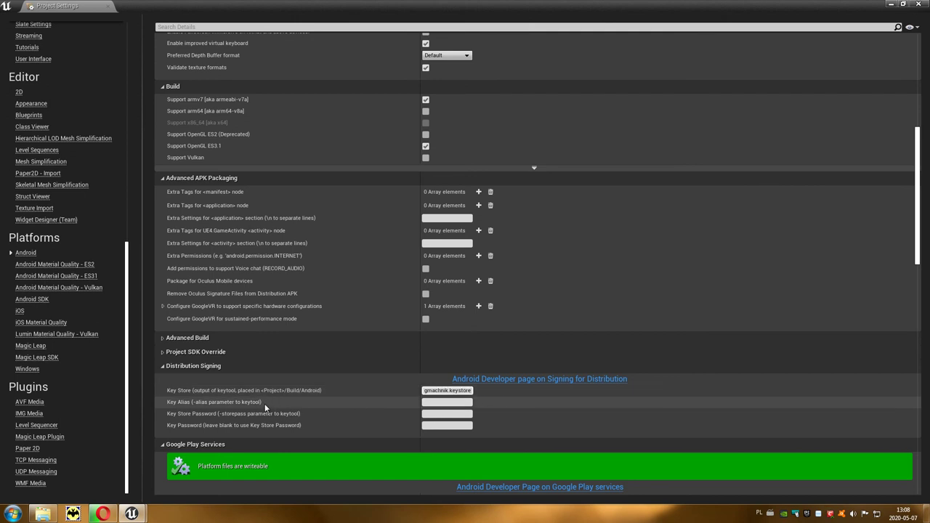
left_click(454, 402)
type("gmachnik")
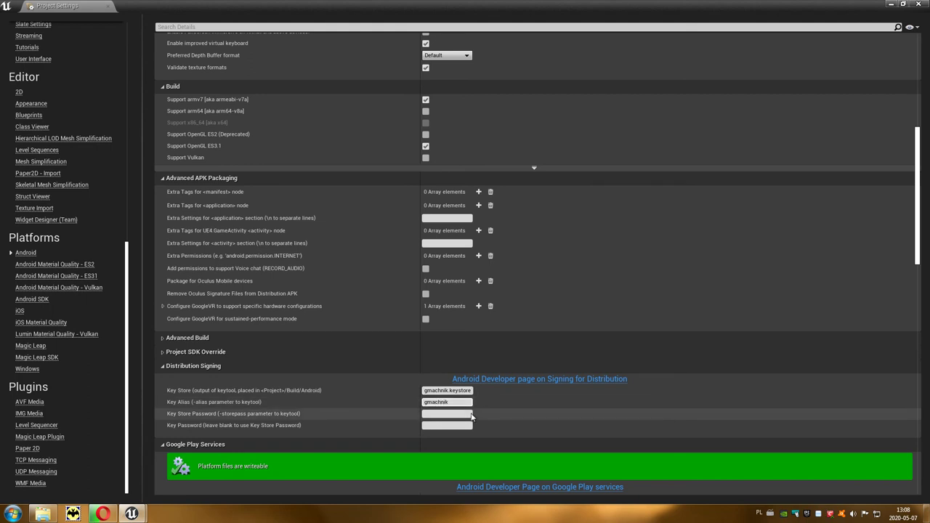
key("Return")
type("************")
type("******")
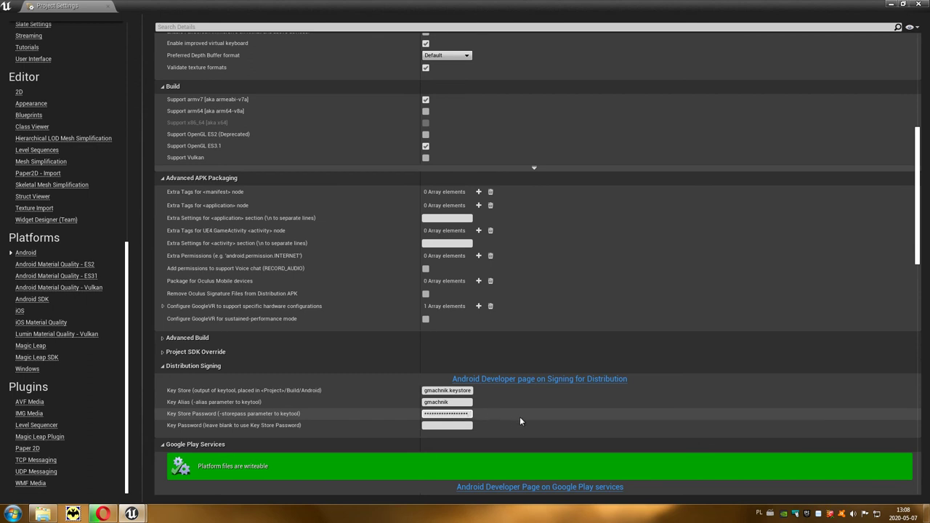
key("Return")
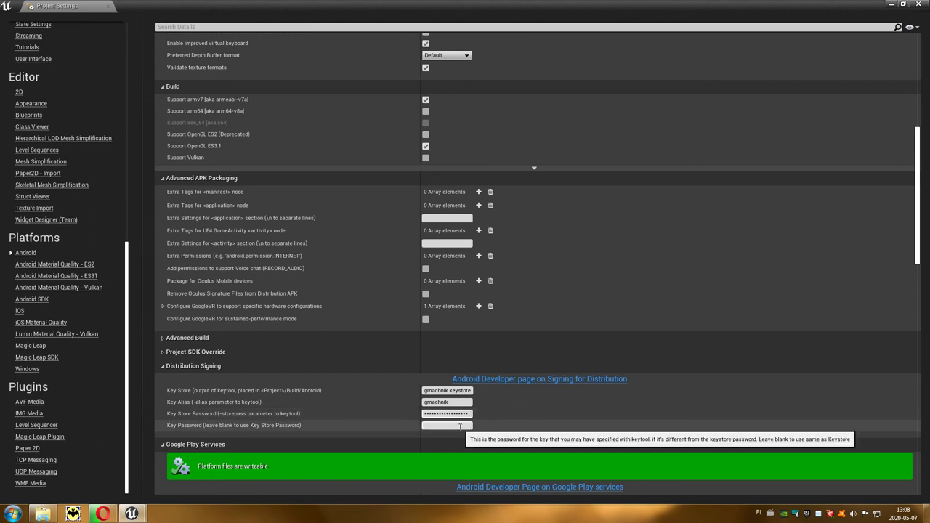
type("***")
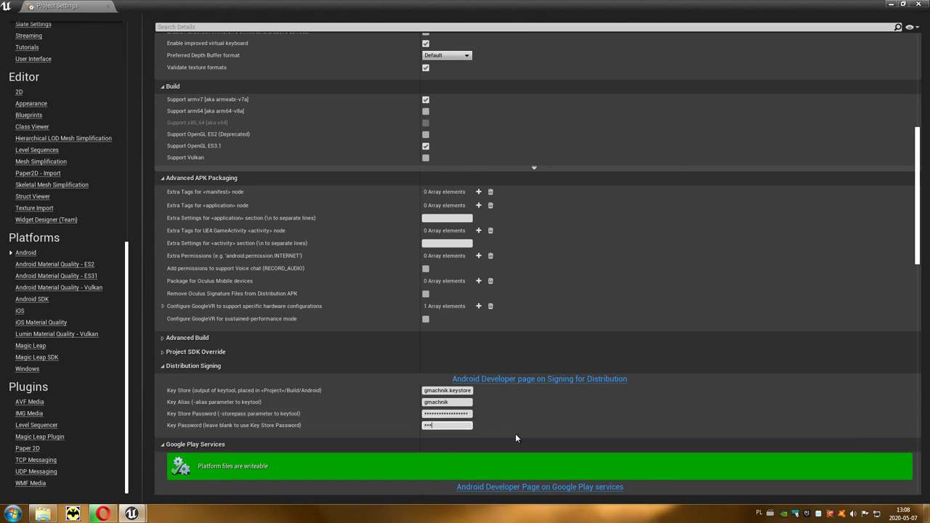
type("*************")
type("**")
key("Return")
left_click_drag(917, 265, 908, 167)
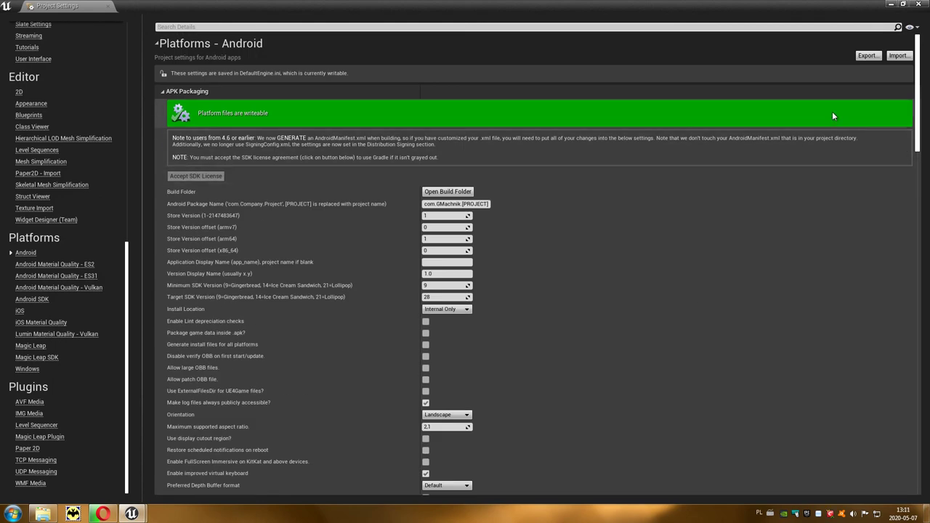
Step: Close Project Settings and package the project for Android (Multi:ASTC,PVRTC,DXT,ATC,ETC2,ETC1)
left_click(921, 4)
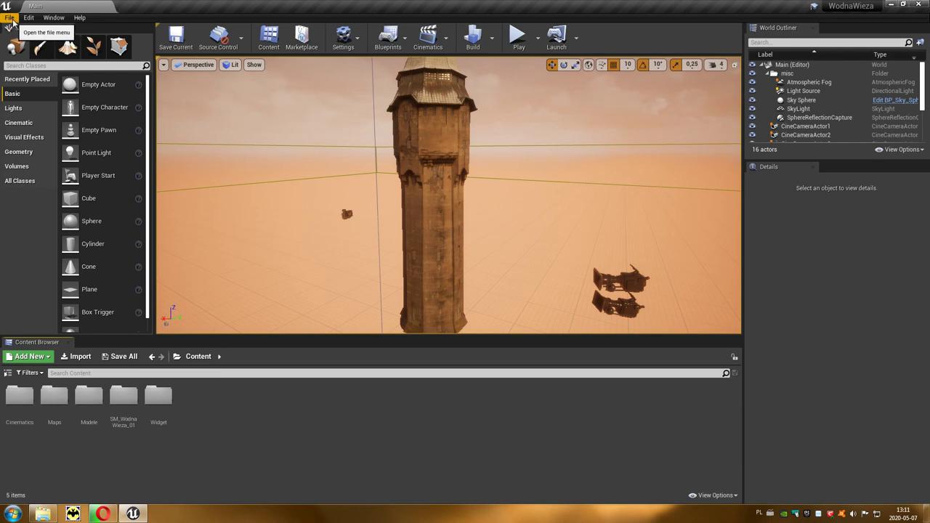
left_click(12, 20)
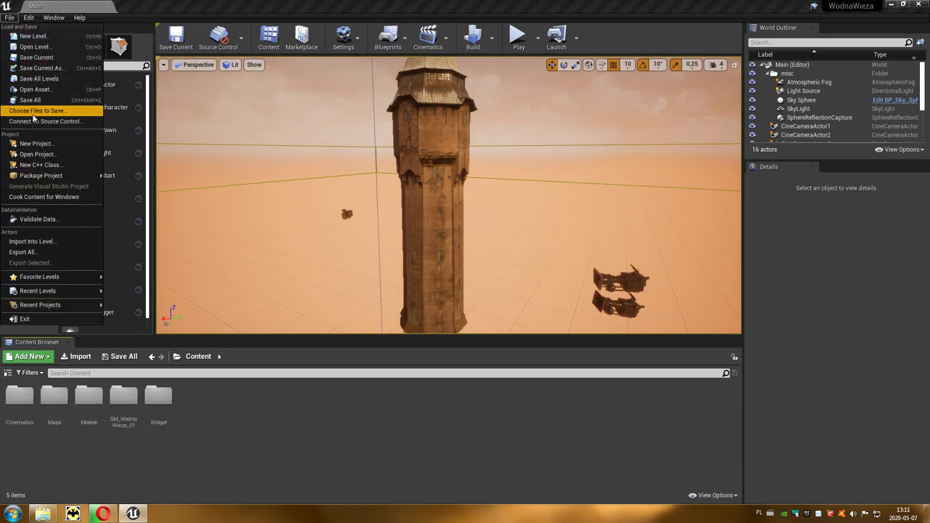
mouse_move(32, 179)
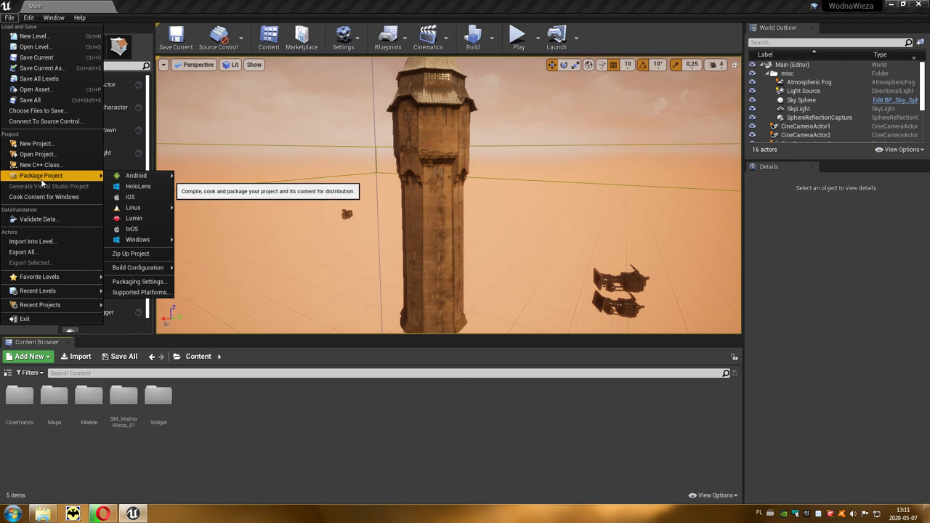
mouse_move(132, 180)
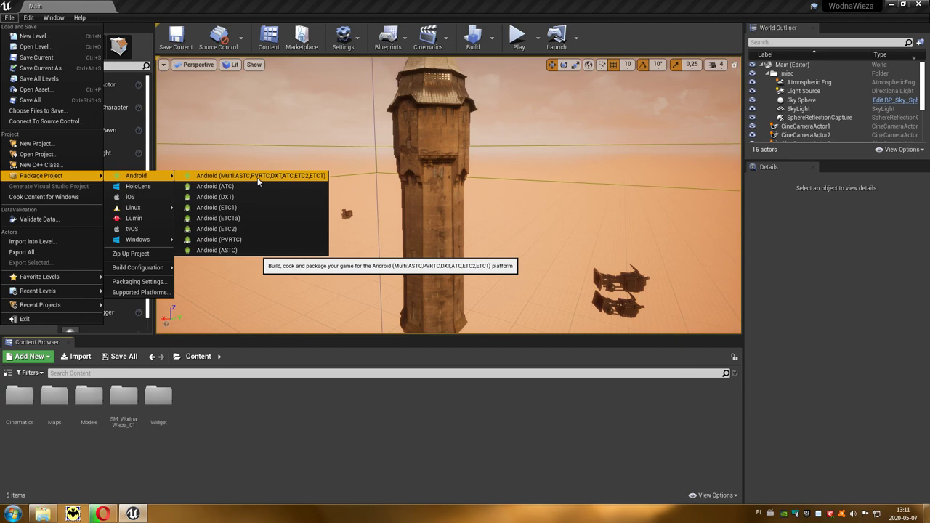
left_click(258, 176)
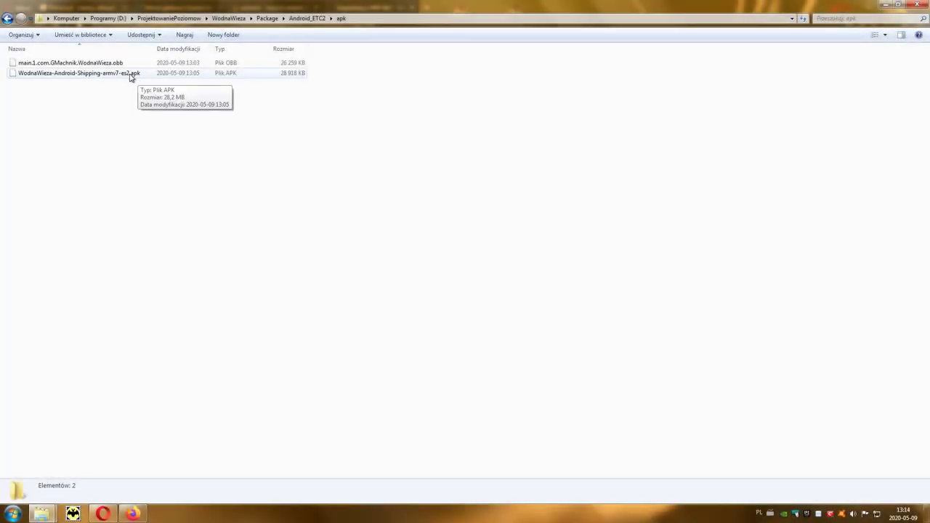
Step: Rename the packaged APK and OBB files to .zip, accepting the extension change
left_click(135, 73)
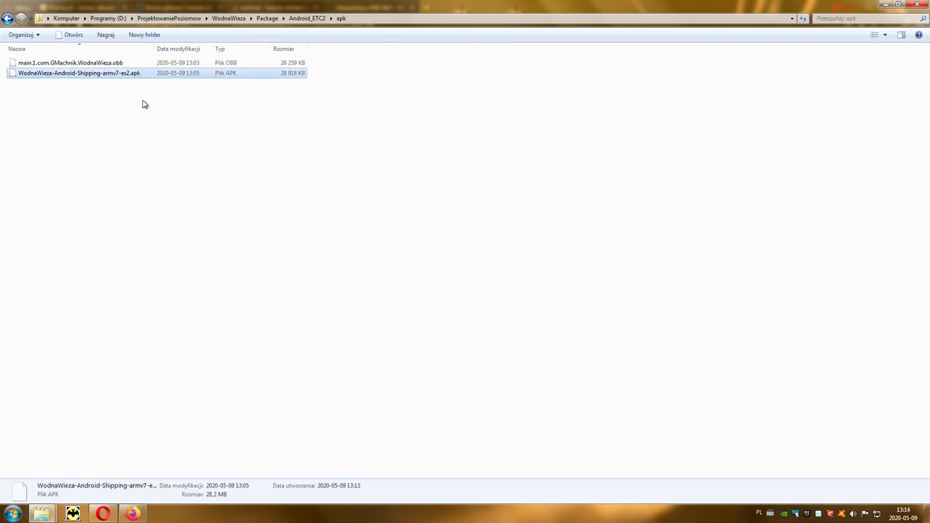
key("F2")
key("Right")
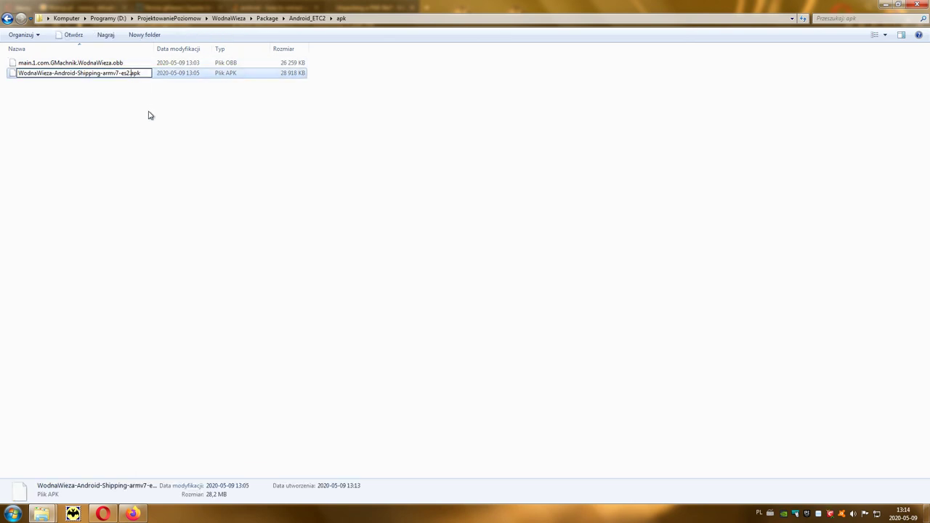
key("Delete")
key("Delete")
key("Delete")
key("Return")
key("Return")
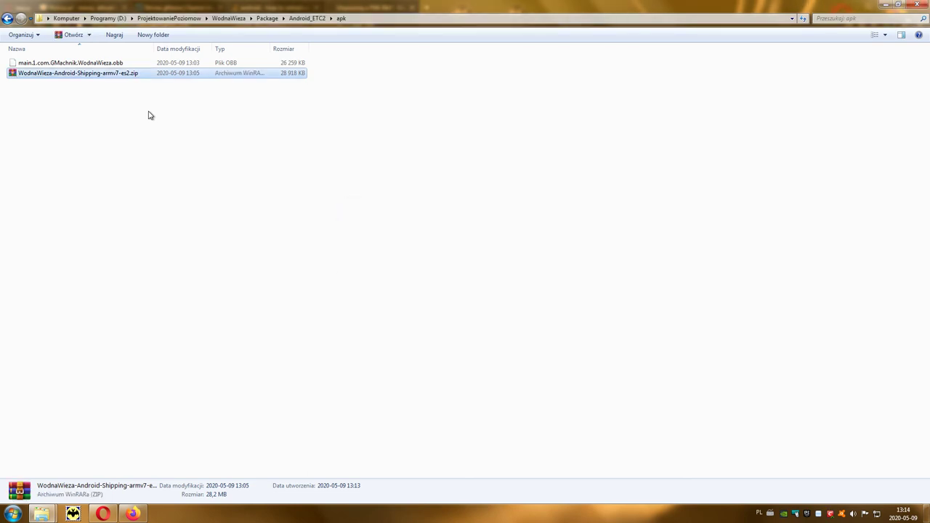
left_click(116, 64)
key("F2")
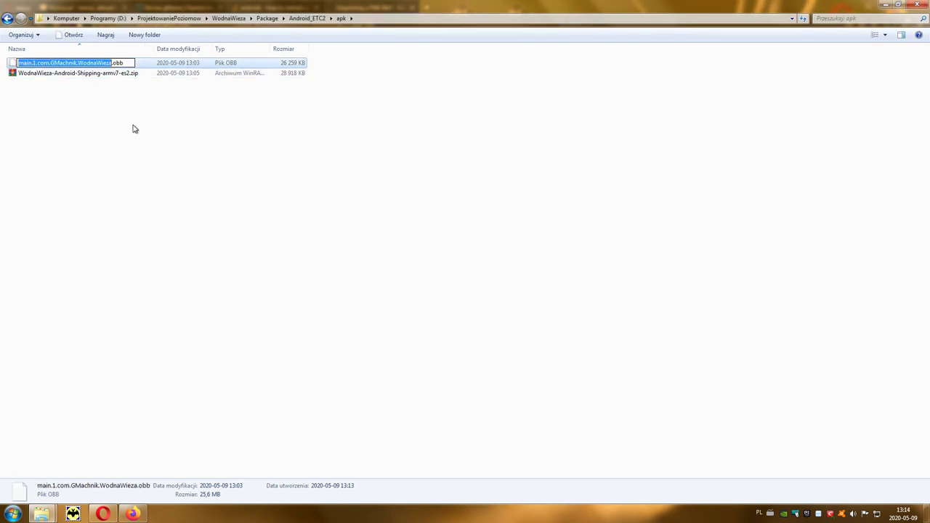
key("Right")
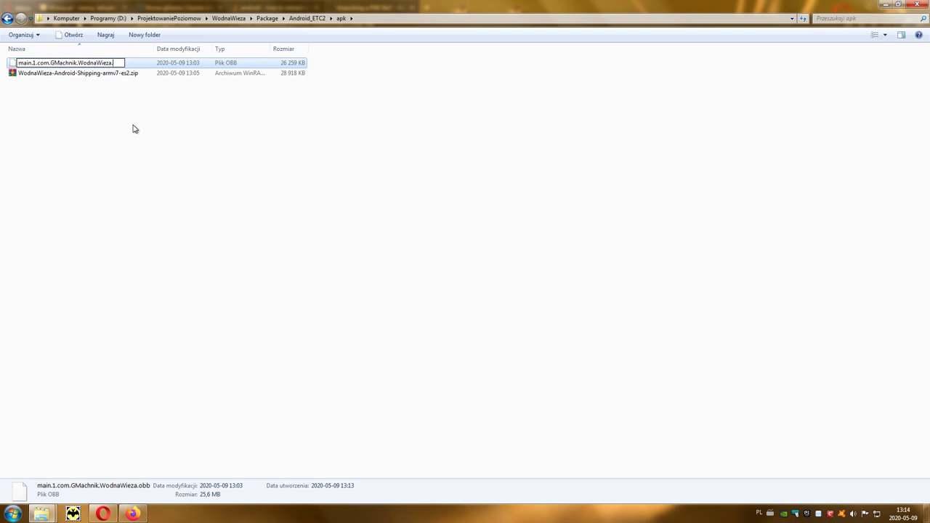
type("zip")
key("Return")
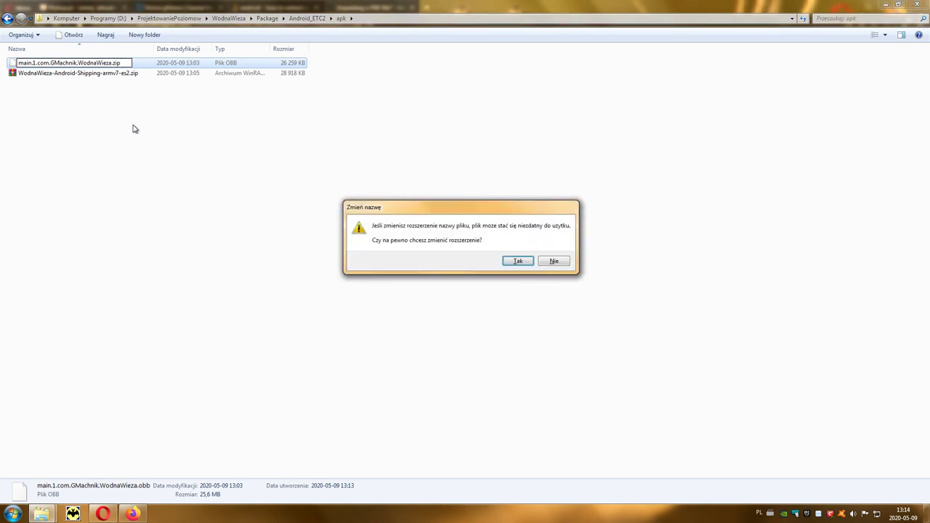
key("Return")
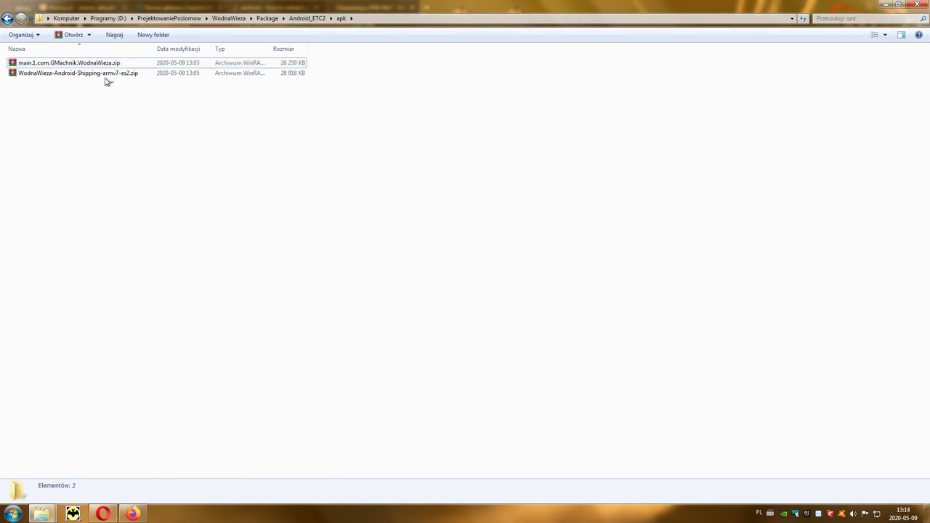
Step: Extract both zip archives into the apk folder with Wypakuj tutaj, then delete the archives
left_click_drag(105, 81, 87, 61)
right_click(94, 70)
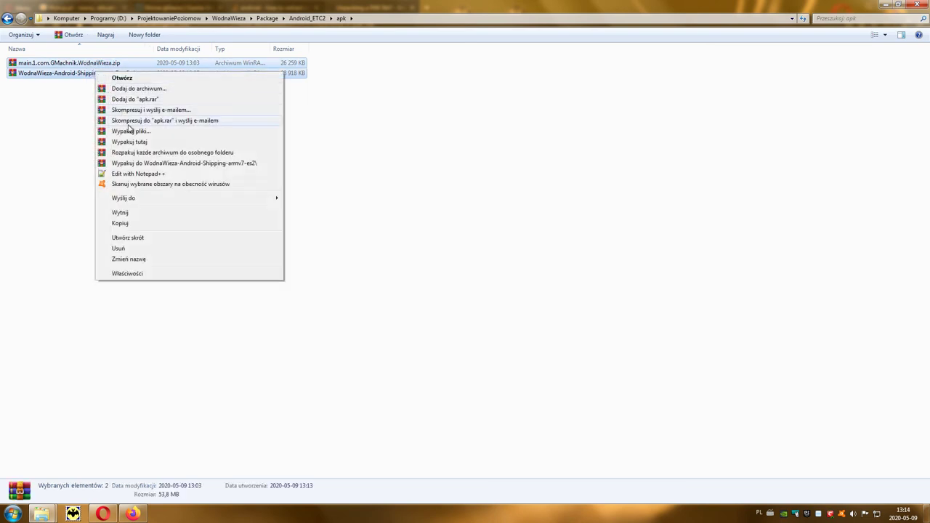
left_click(139, 143)
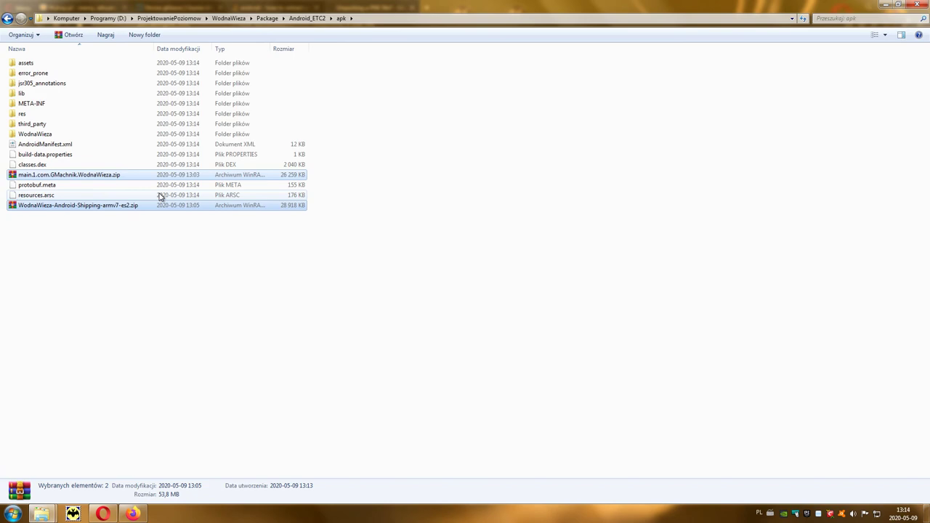
key("Delete")
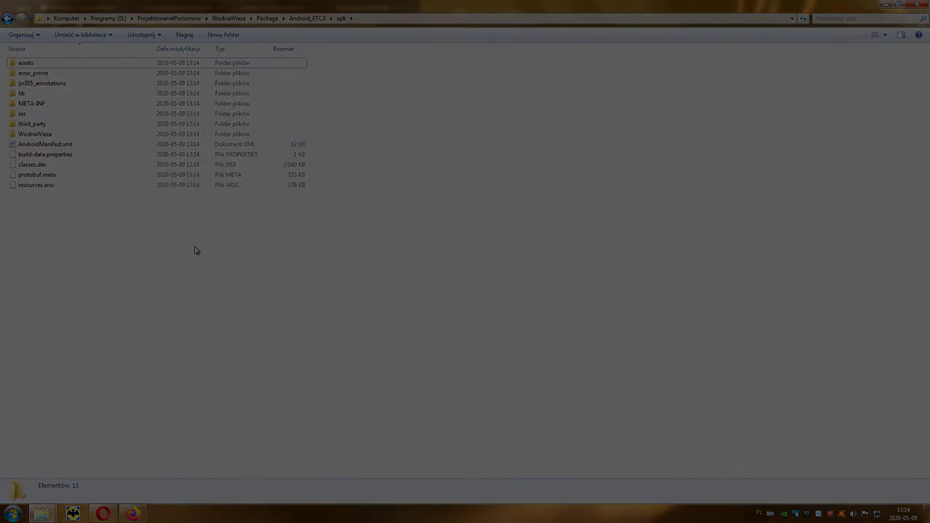